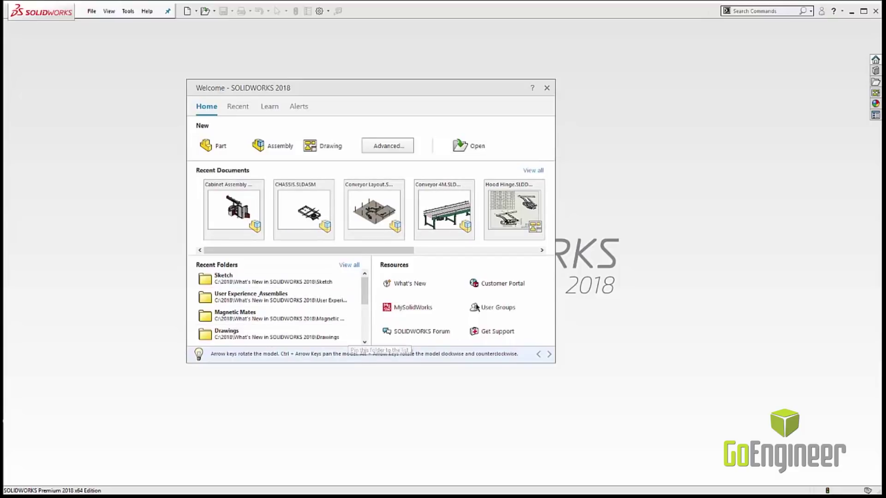
- Look through the Learn and Alerts pages of the Welcome dialog and open the recent Cabinet Assembly document
click(271, 108)
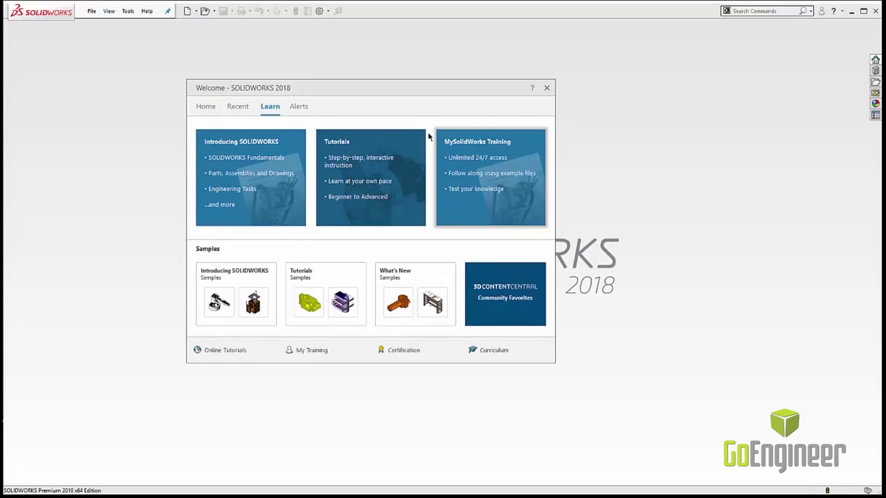
click(303, 108)
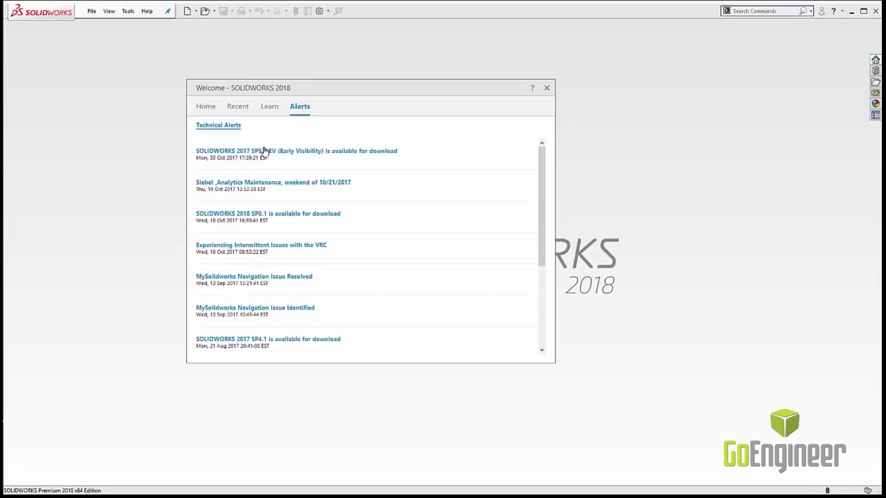
click(206, 106)
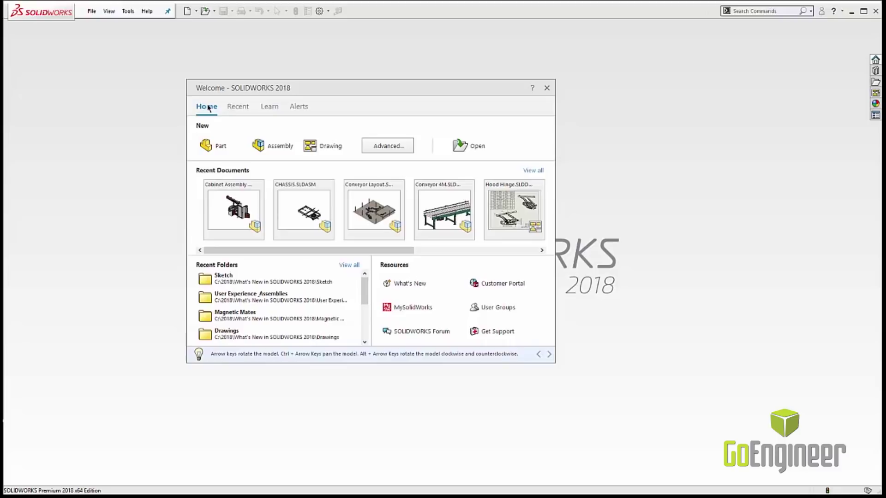
click(226, 203)
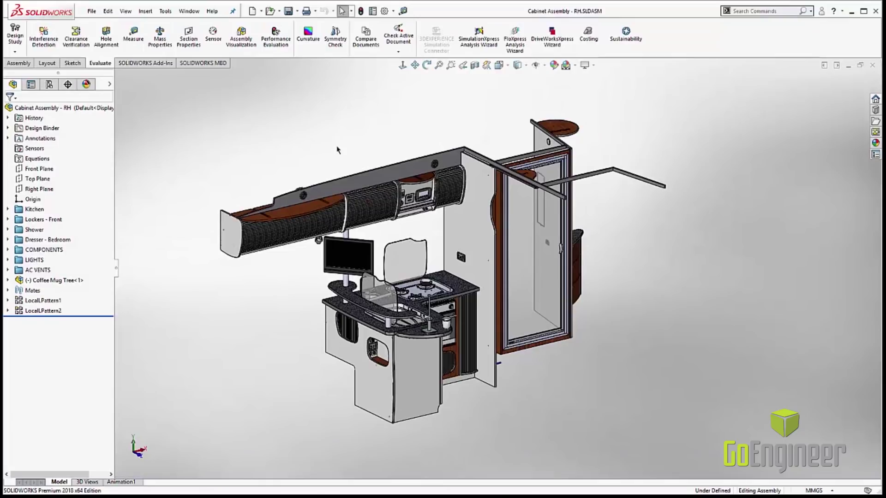
- Run Performance Evaluation on the cabinet assembly and review its statistics, file open times and graphics triangle details
click(277, 33)
drag(647, 85, 646, 239)
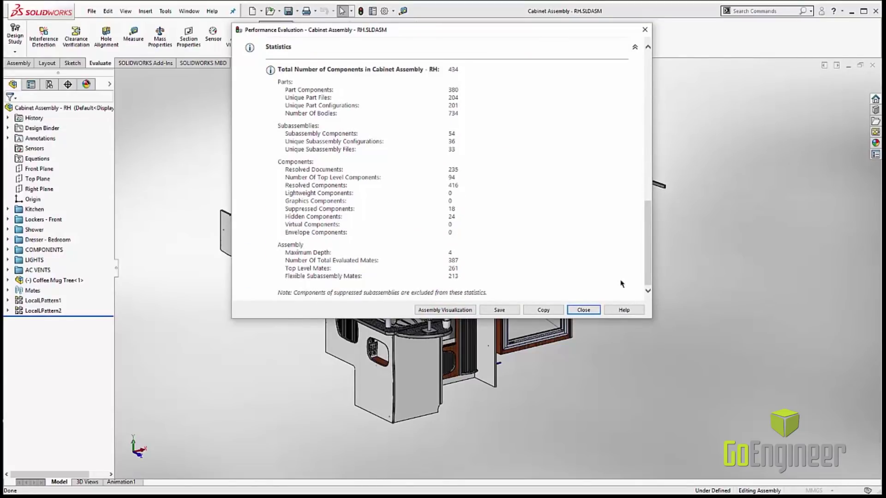
drag(645, 268, 646, 115)
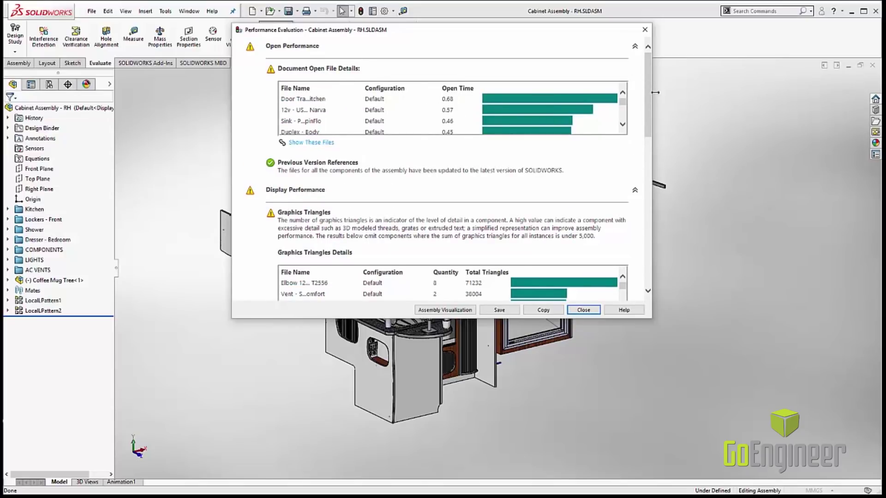
drag(652, 73, 646, 122)
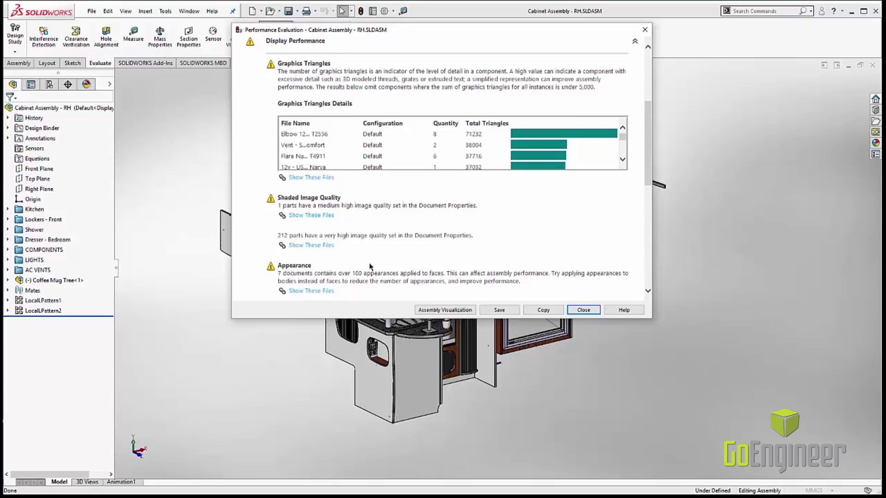
- Display Assembly Visualization from the evaluation results, widen its component list and lower the red colour limit to highlight more components
click(429, 310)
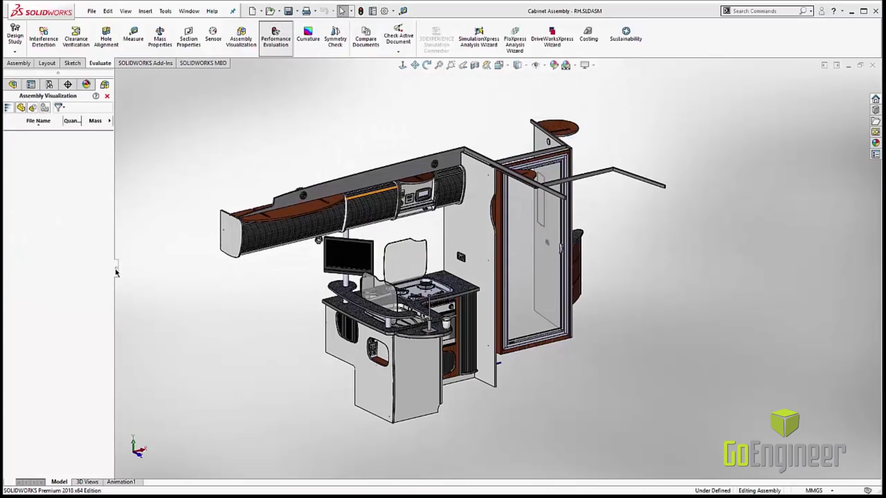
drag(120, 273, 237, 279)
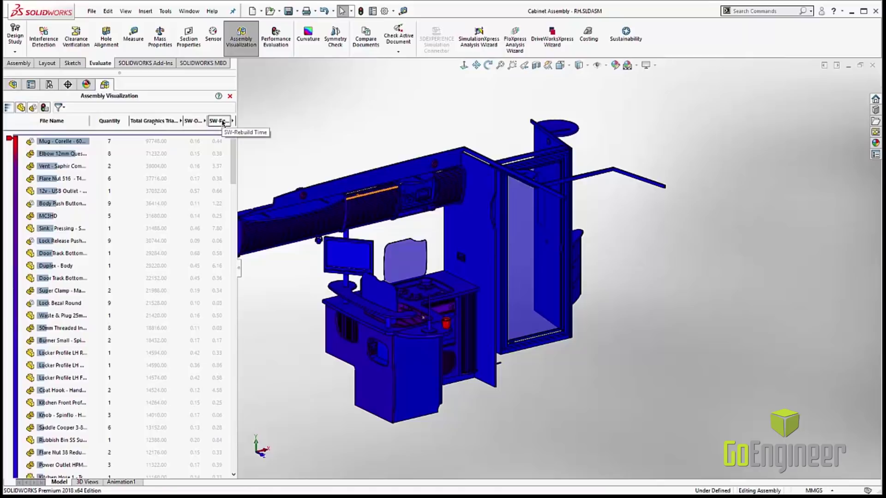
mouse_move(12, 152)
mouse_down()
mouse_move(8, 217)
mouse_move(10, 194)
mouse_up()
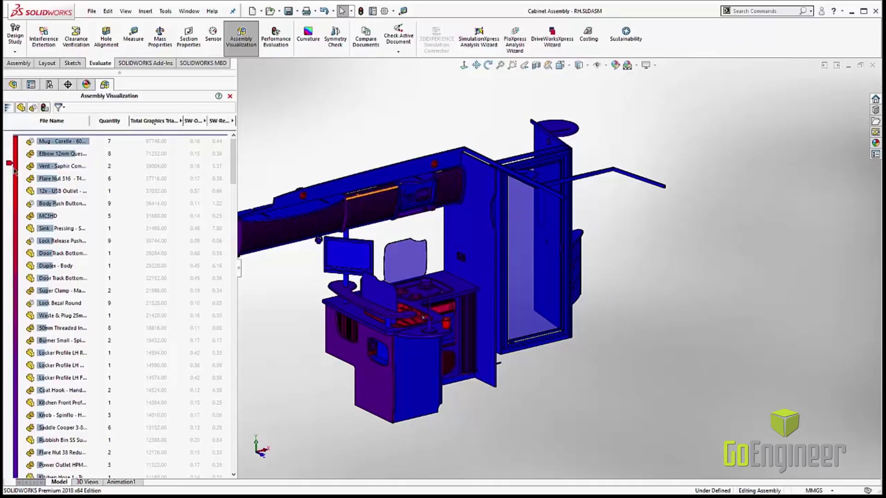
- Zoom to the 12v - USB Outlet component and switch its configuration to Low Detail
click(54, 191)
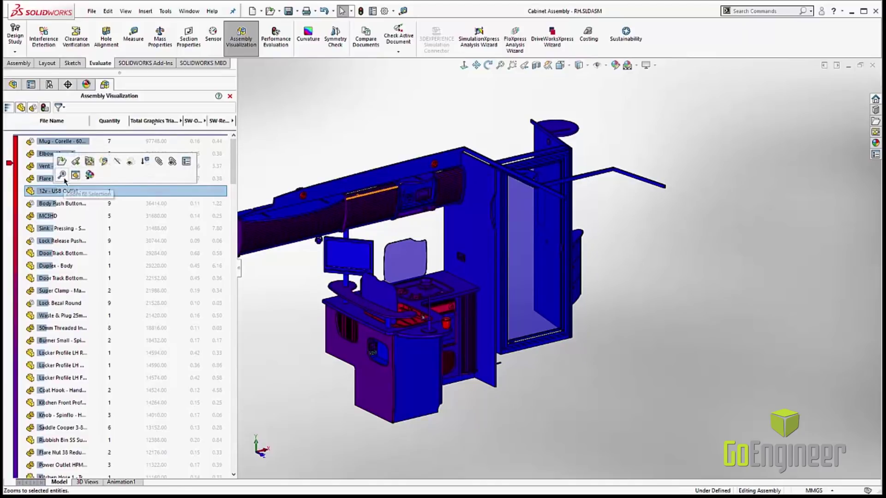
click(64, 177)
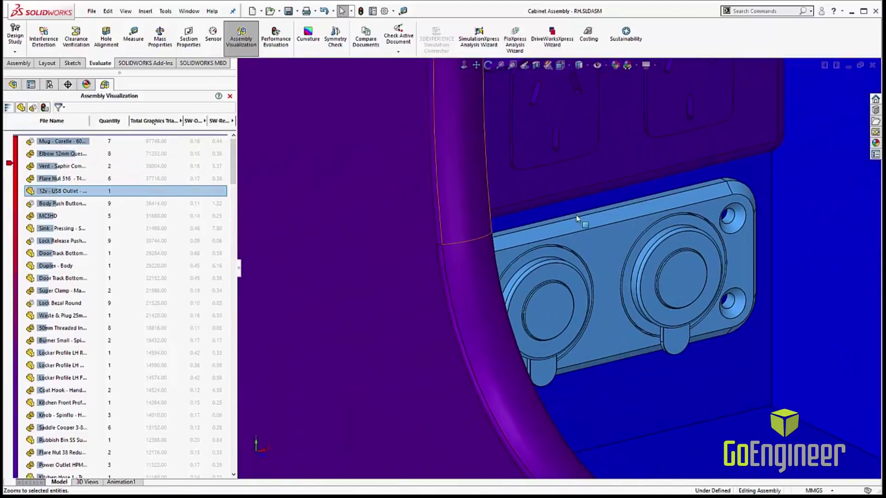
right_click(592, 252)
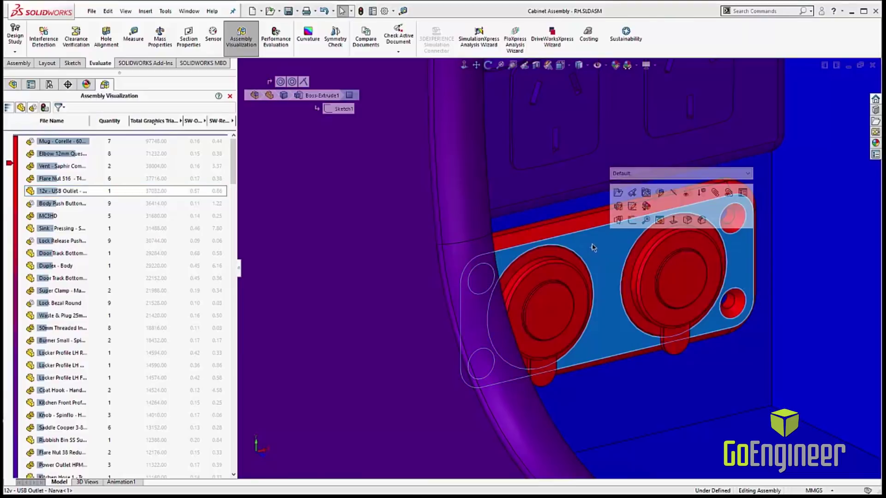
click(630, 174)
click(634, 189)
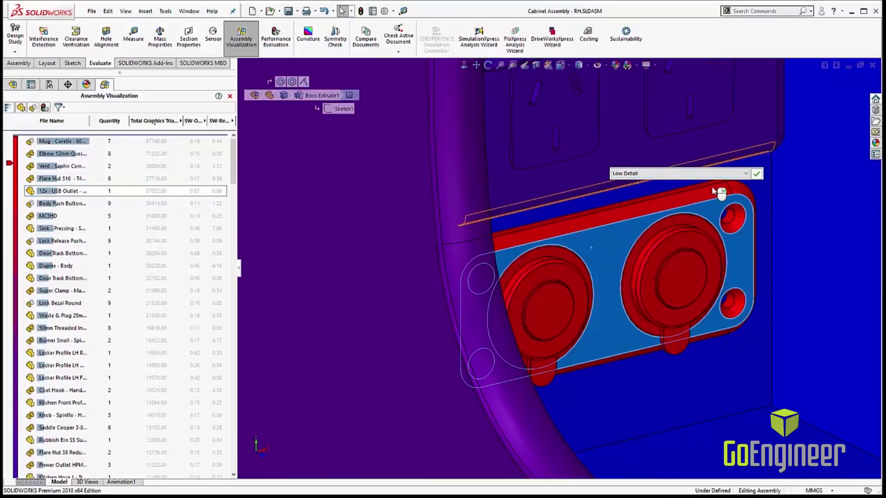
click(756, 174)
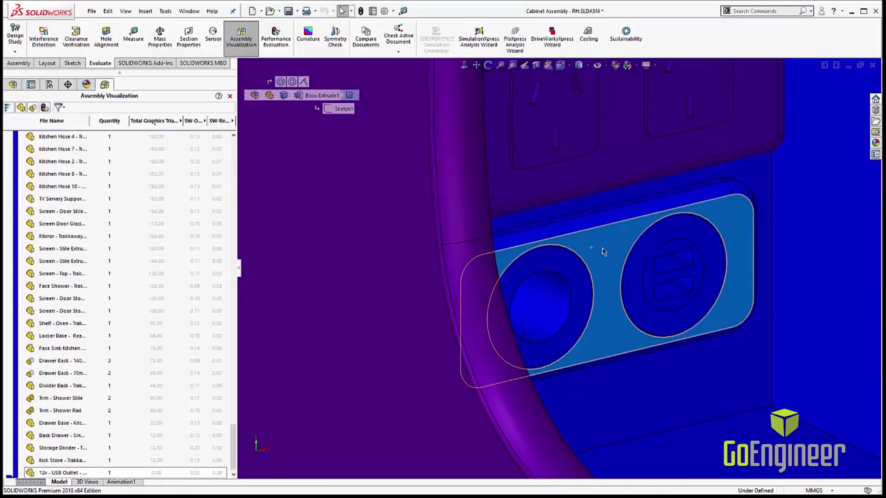
- Fit the whole assembly in view and close Assembly Visualization
click(500, 65)
click(419, 275)
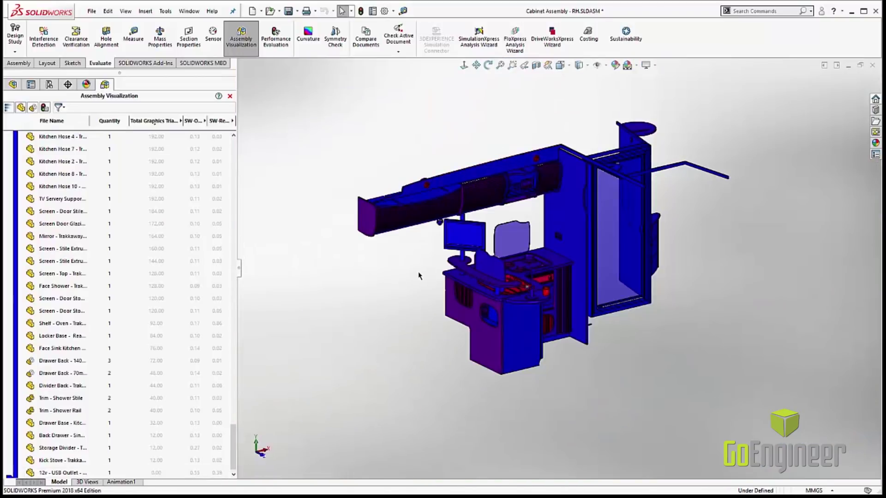
click(229, 96)
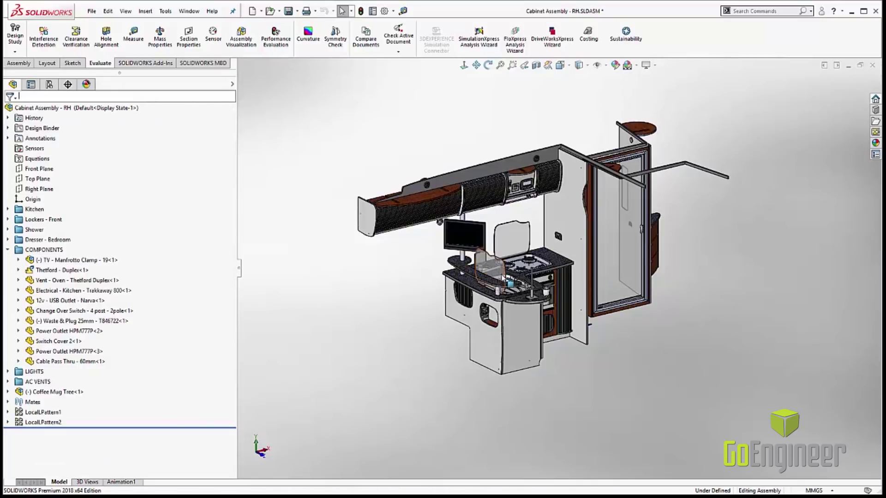
- Make the top-level Cabinet Assembly transparent to see inside the kitchen unit
scroll(514, 299, down, 5)
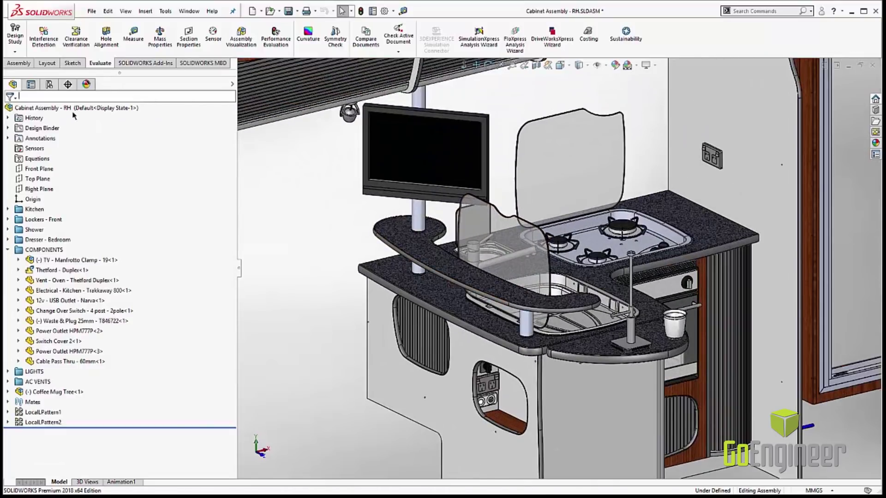
click(57, 107)
right_click(56, 108)
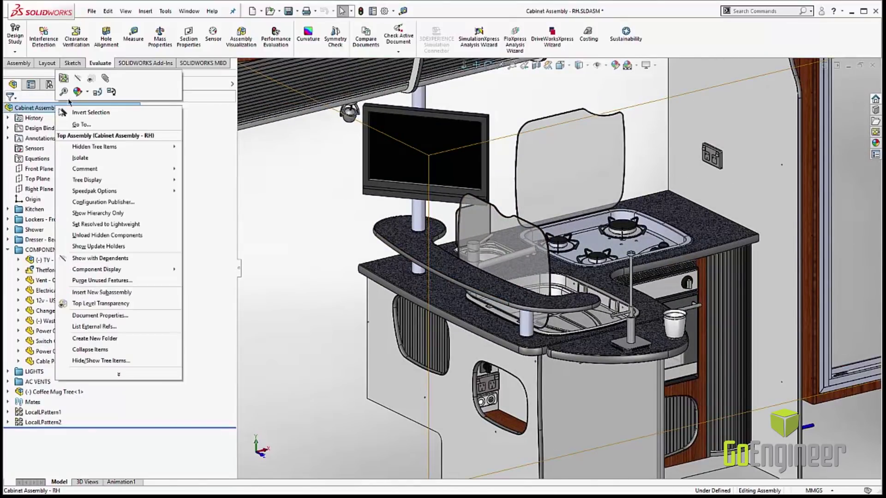
click(90, 80)
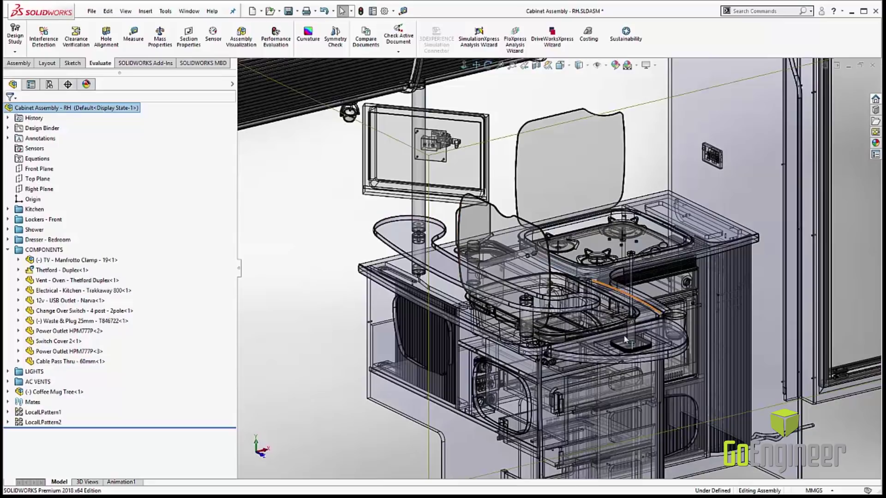
click(364, 229)
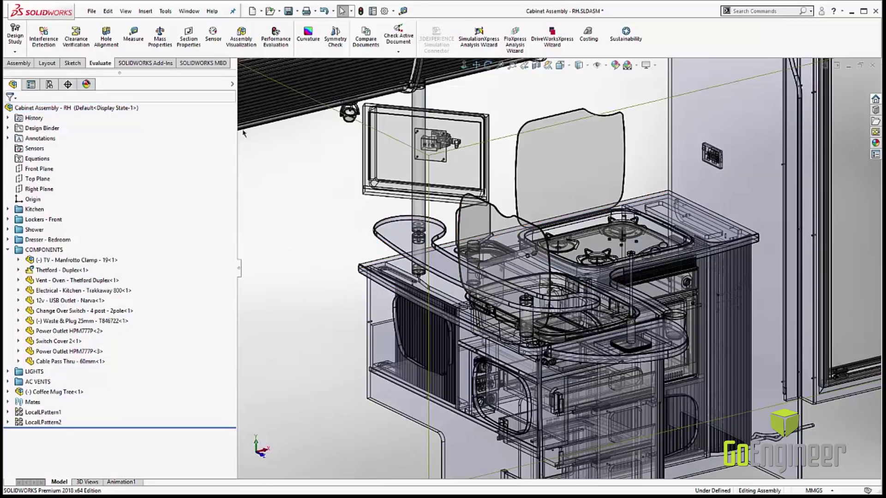
- Turn off transparency for the top-level Cabinet Assembly
right_click(71, 108)
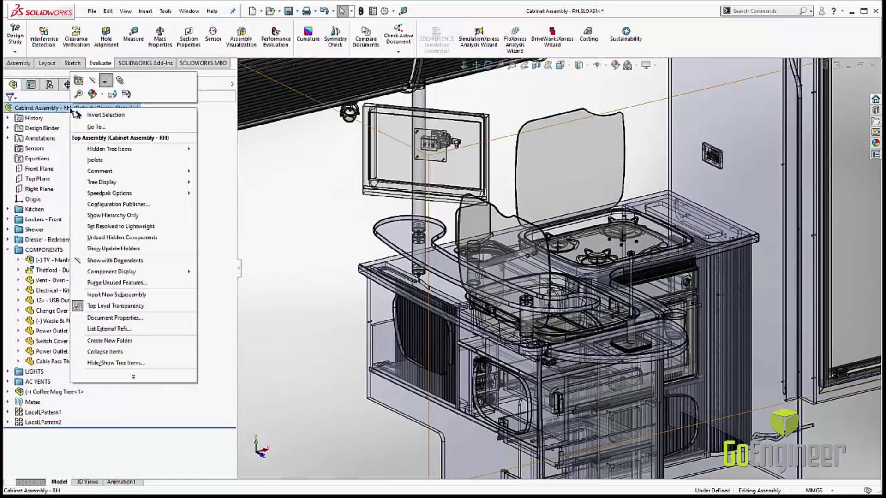
click(106, 81)
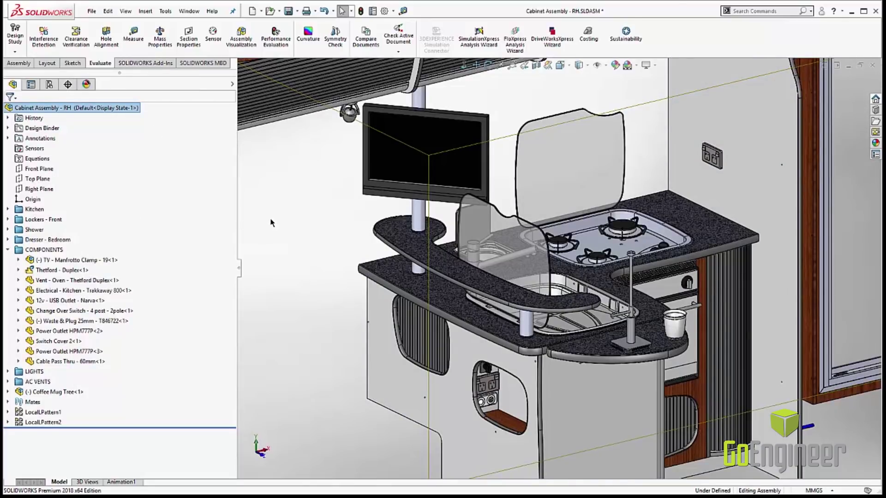
click(270, 223)
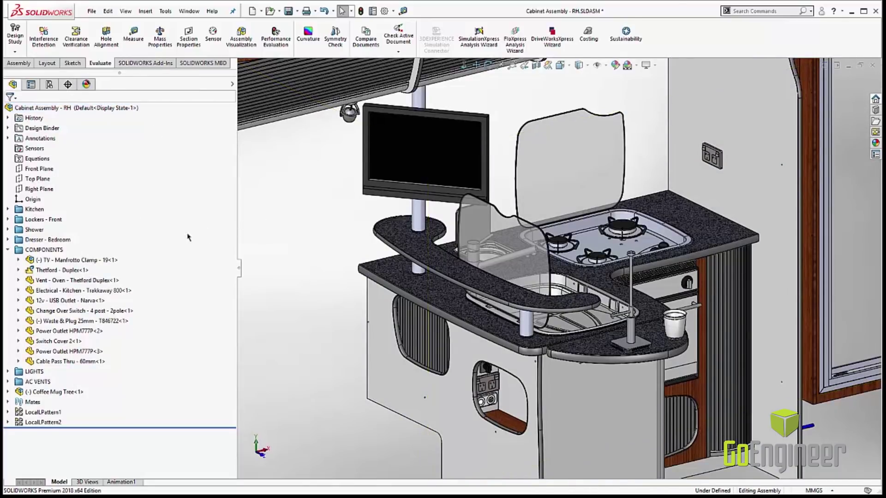
- Hide the Vent - Oven - Thetford Duplex component and suppress the Electrical - Kitchen - Trakkaway 800 component
click(38, 281)
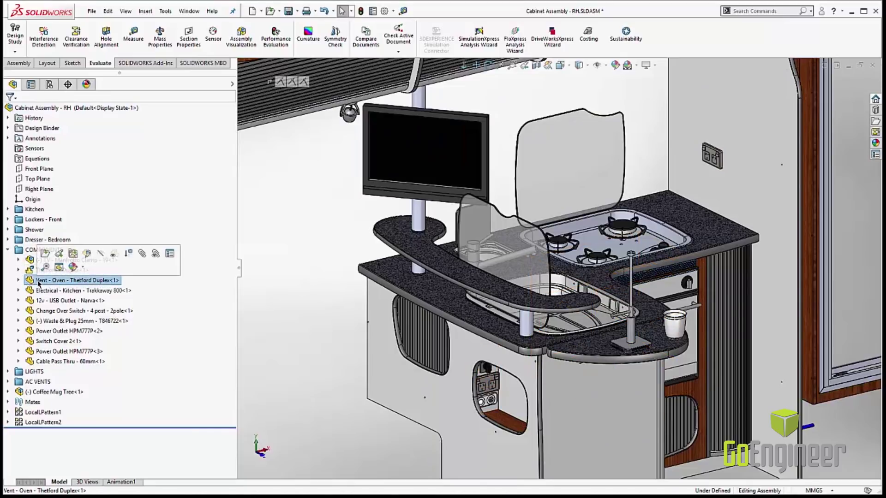
click(86, 253)
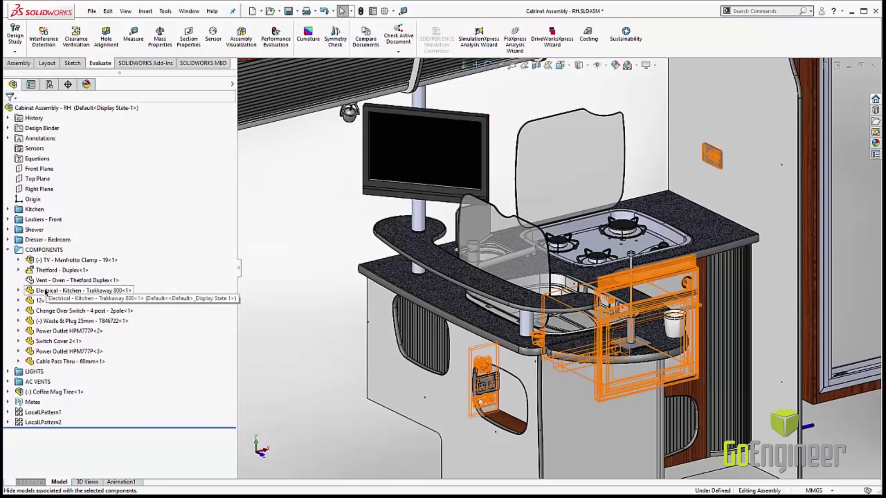
click(65, 290)
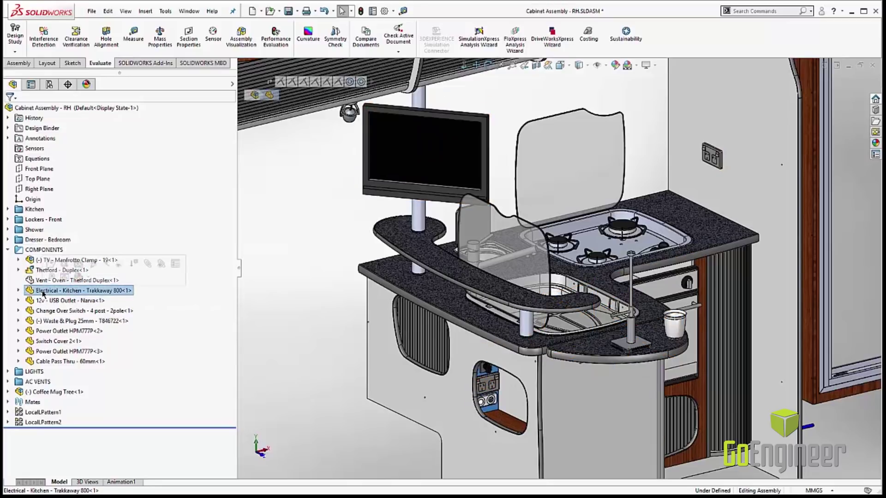
click(135, 264)
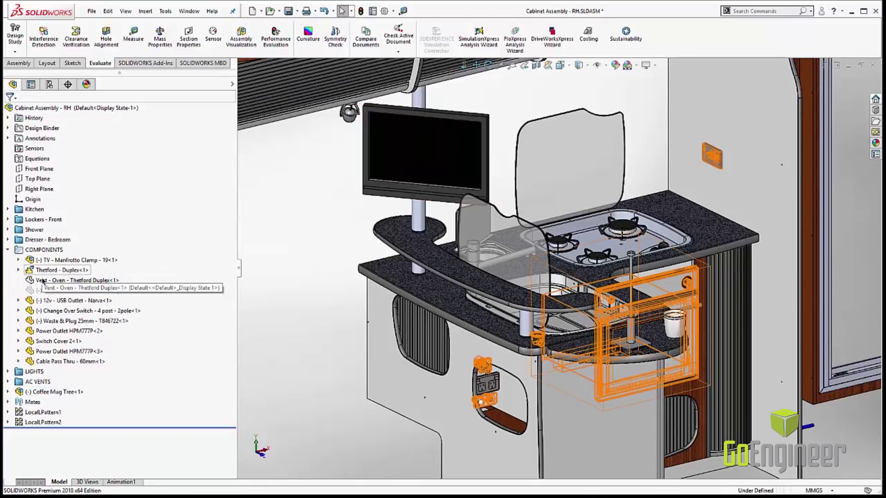
- Show the oven vent component again and unsuppress the Electrical - Kitchen - Trakkaway 800 component
click(47, 280)
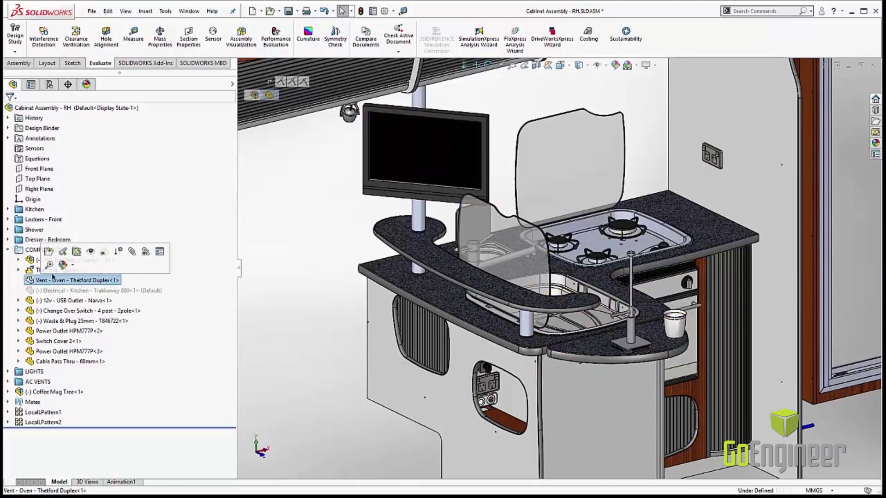
click(29, 251)
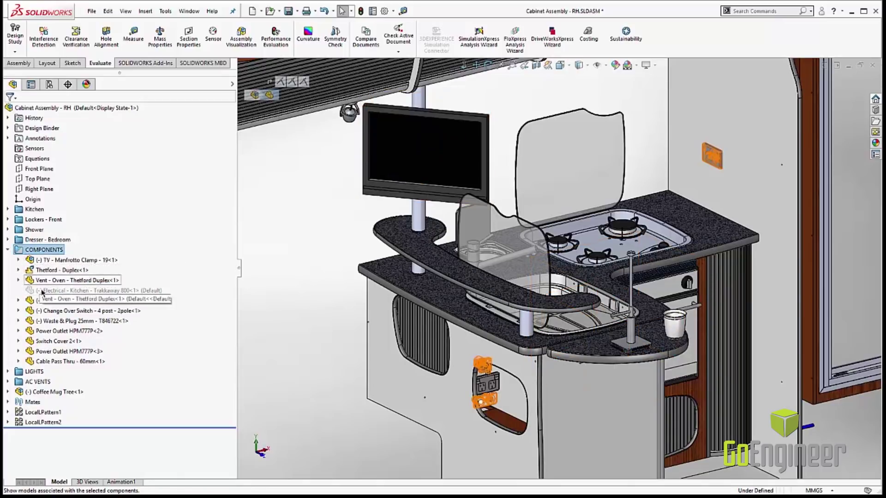
click(65, 291)
click(105, 262)
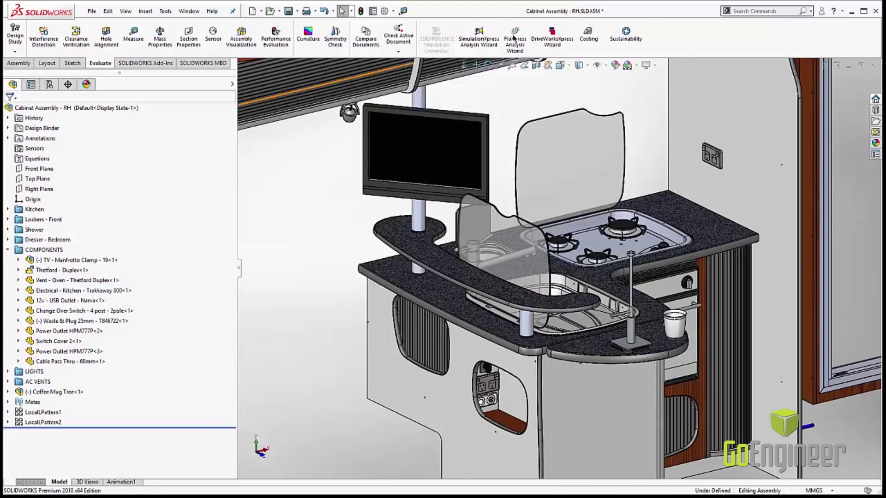
- Open the mouse gesture customization, review the available gesture counts and choose 8 Gestures
right_click(664, 41)
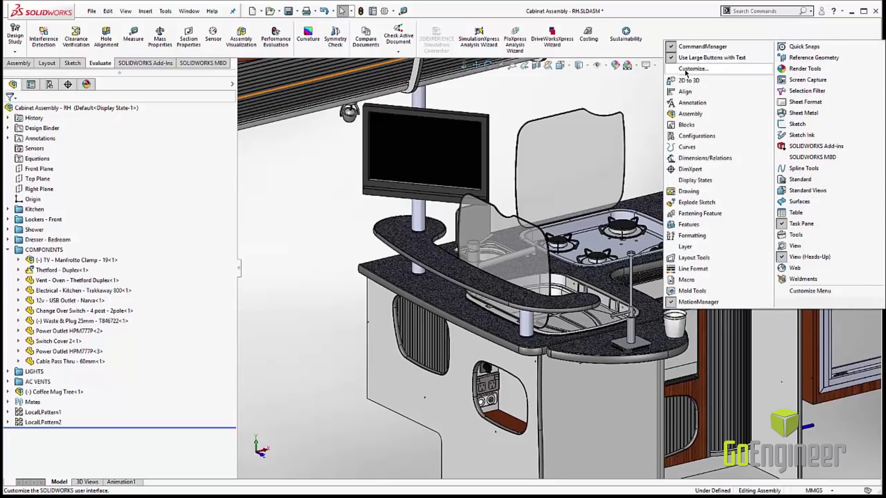
click(687, 70)
click(305, 53)
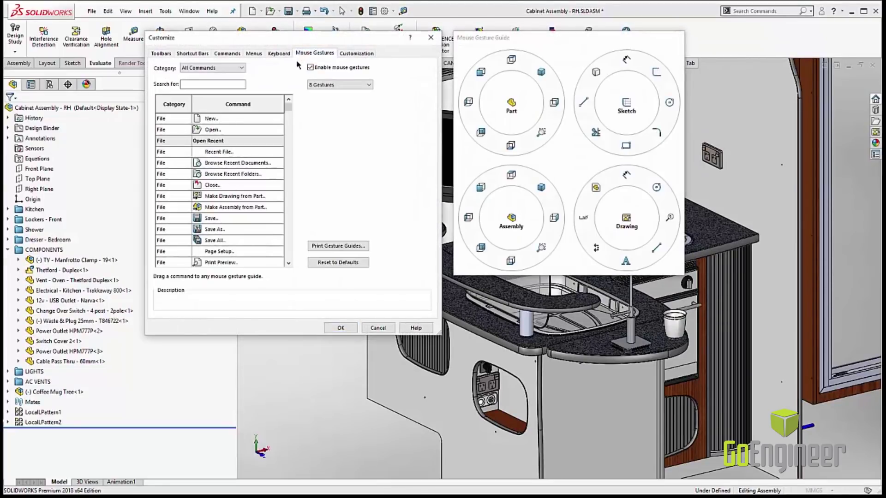
click(371, 85)
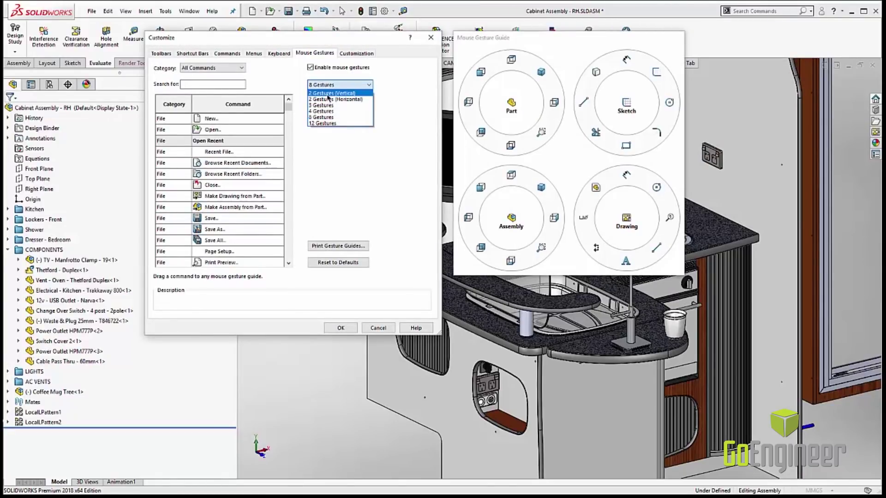
click(320, 118)
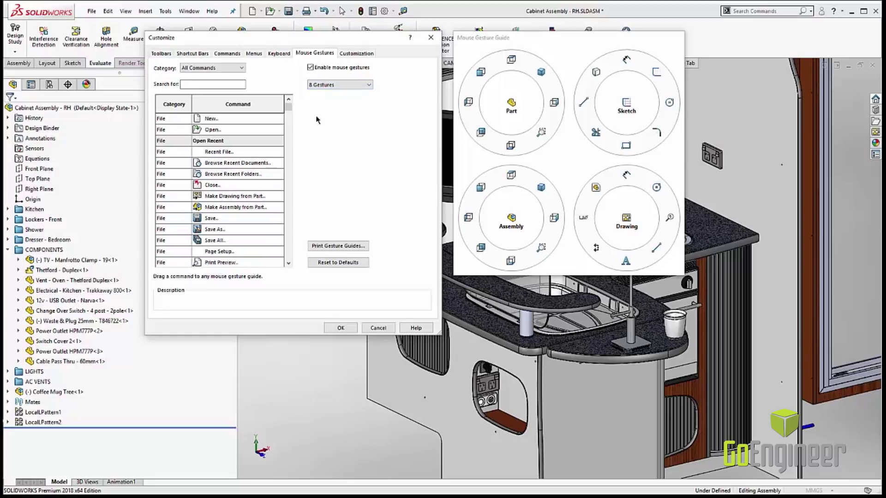
- Search the gesture commands for "hide" and assign Hide/Show Components to the downward gesture of the Assembly guide
click(216, 85)
text(hide)
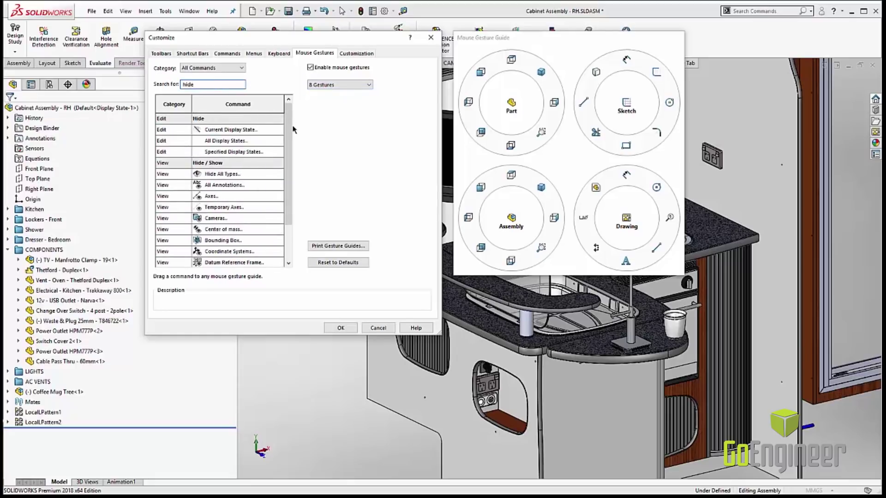
scroll(294, 130, down, 2)
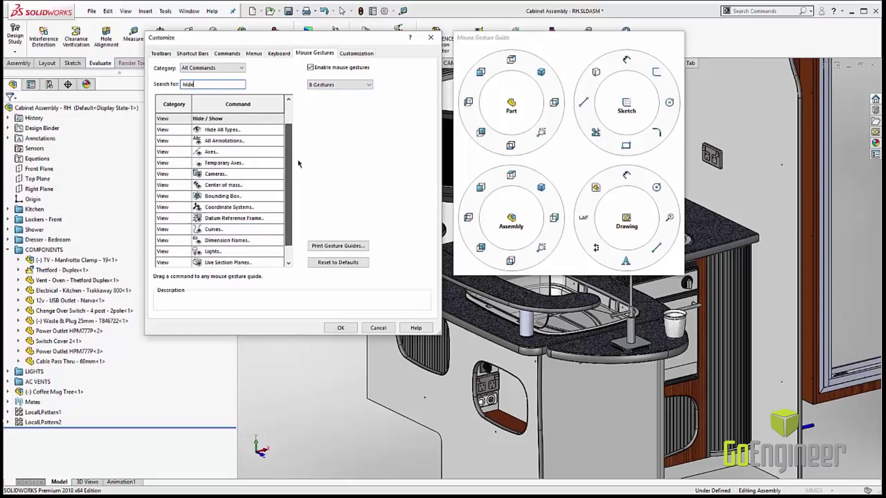
click(218, 232)
drag(219, 232, 511, 260)
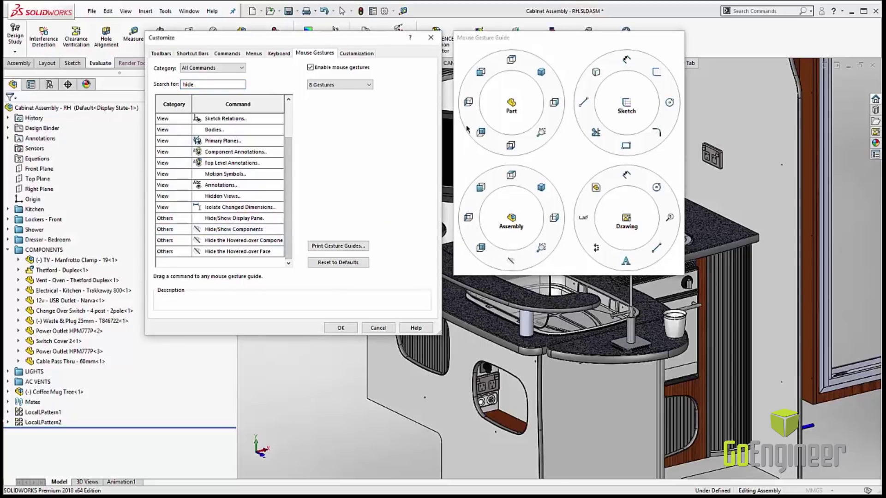
- Open the print setup for the gesture guides, cancel it without printing, and accept the mouse gesture customization
mouse_move(482, 132)
mouse_down()
mouse_move(477, 175)
mouse_move(481, 134)
mouse_up()
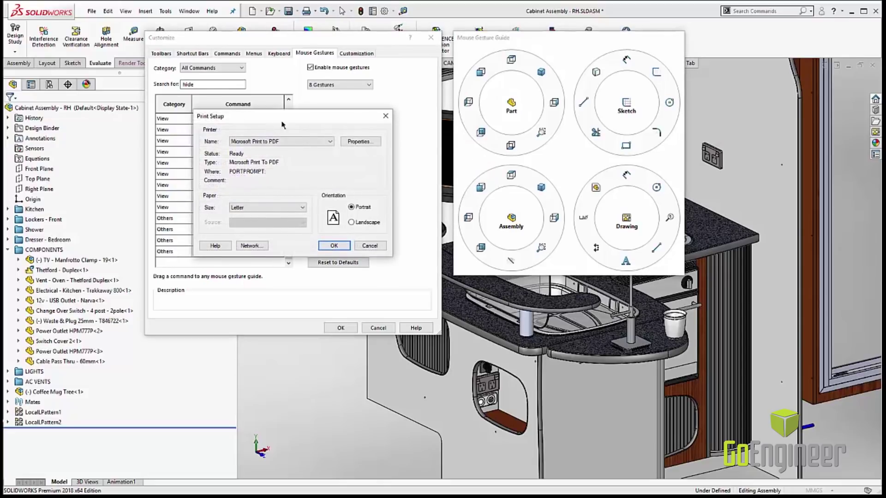
click(373, 248)
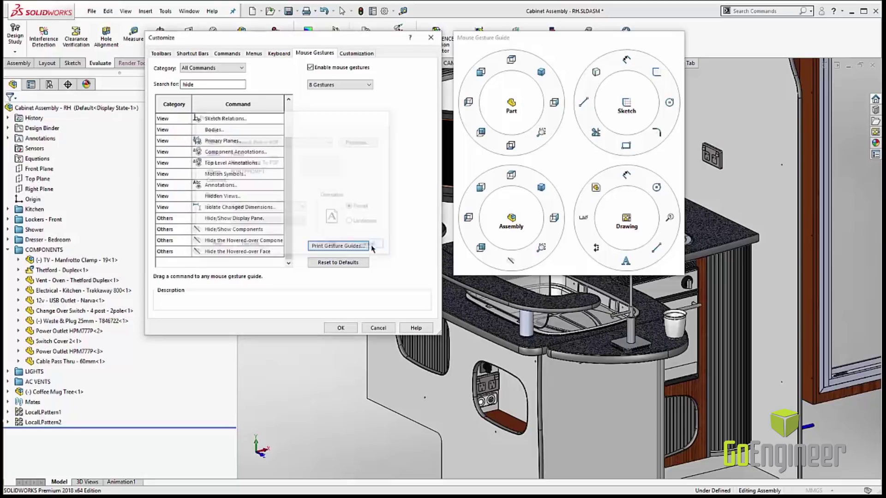
click(340, 328)
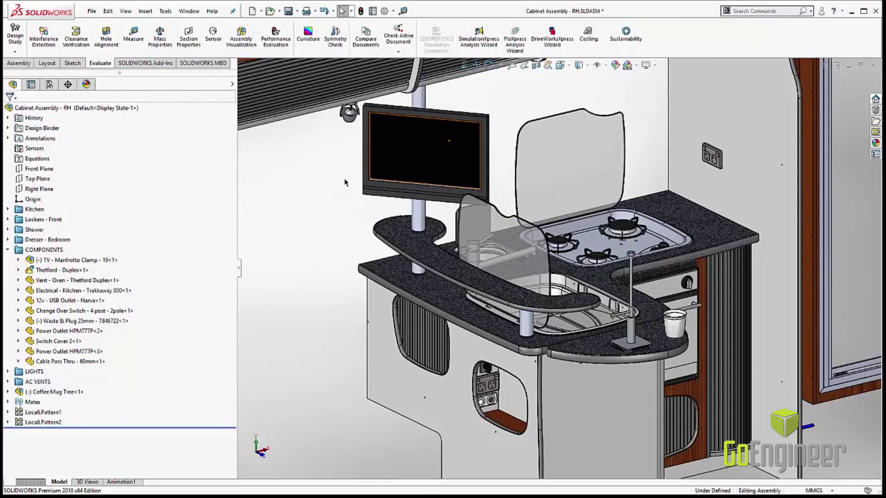
- Switch to the saved instruments view and try to box-select the switch components in front of the electrical face panel
key(space)
click(380, 257)
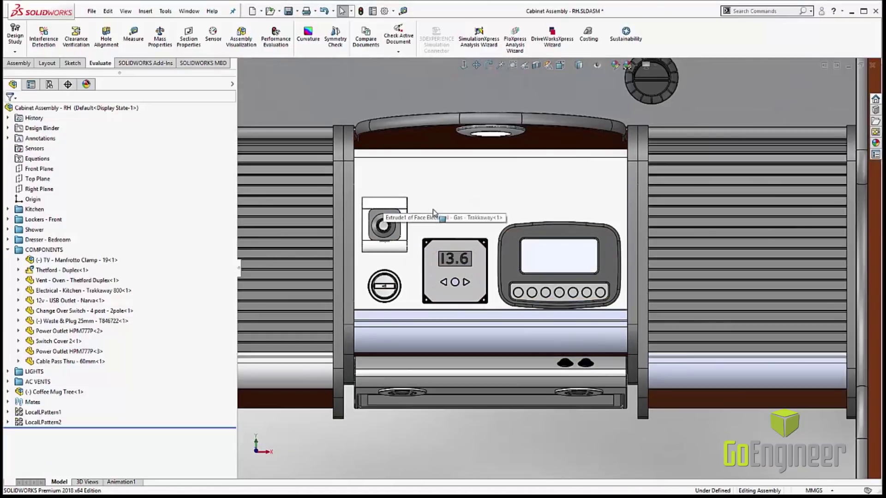
ctrl+middle_drag(435, 210, 456, 221)
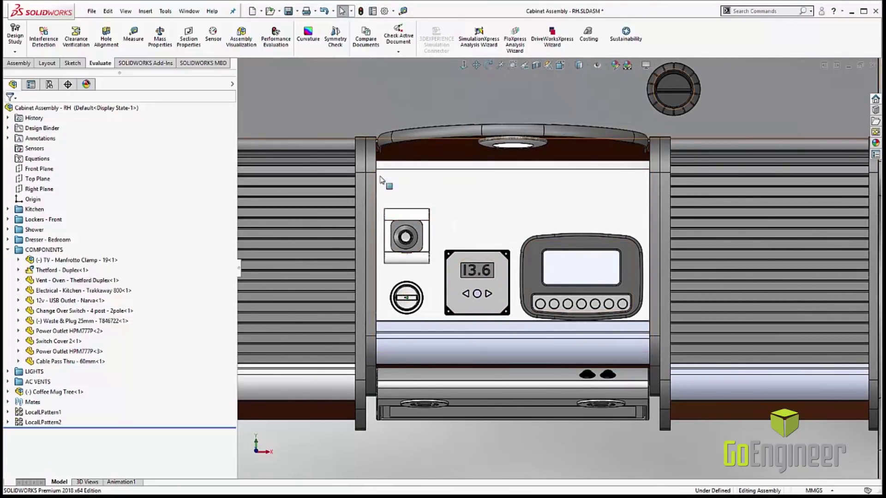
click(413, 251)
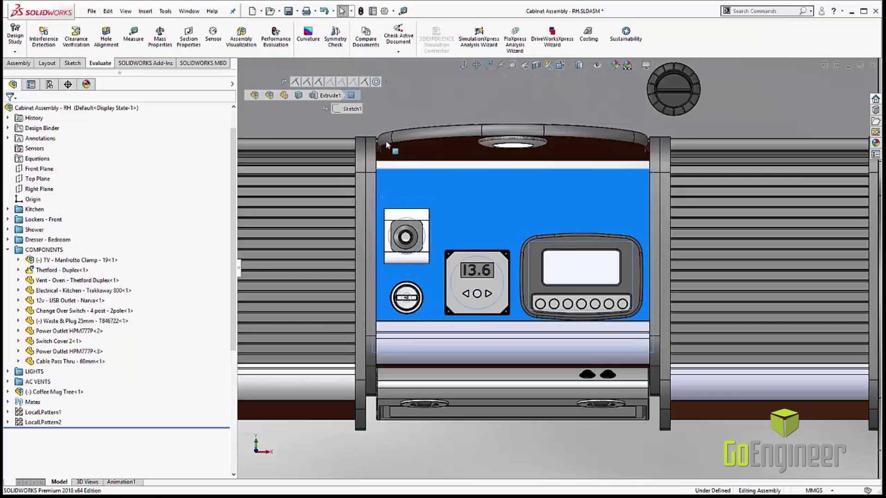
- Turn on Select over Geometry and box-select the Truma Switch Assembly, Webasto Heater Controller and Control Panel - CBE - PC320
click(351, 11)
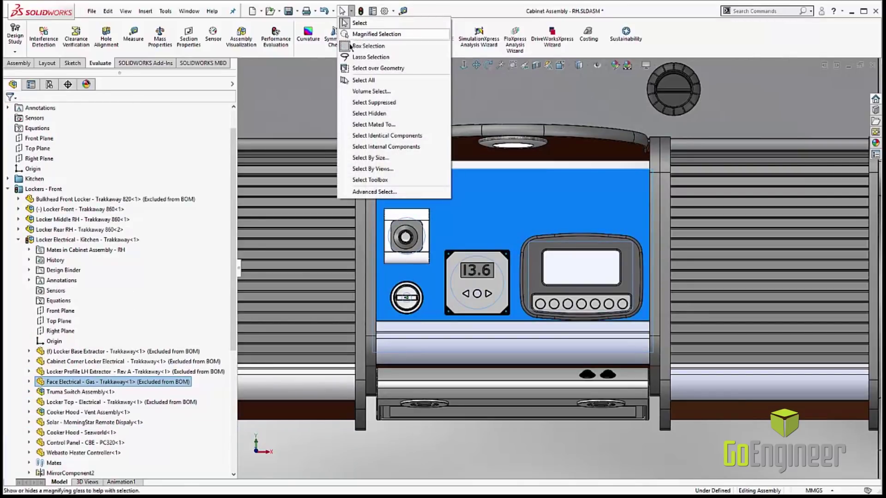
click(354, 69)
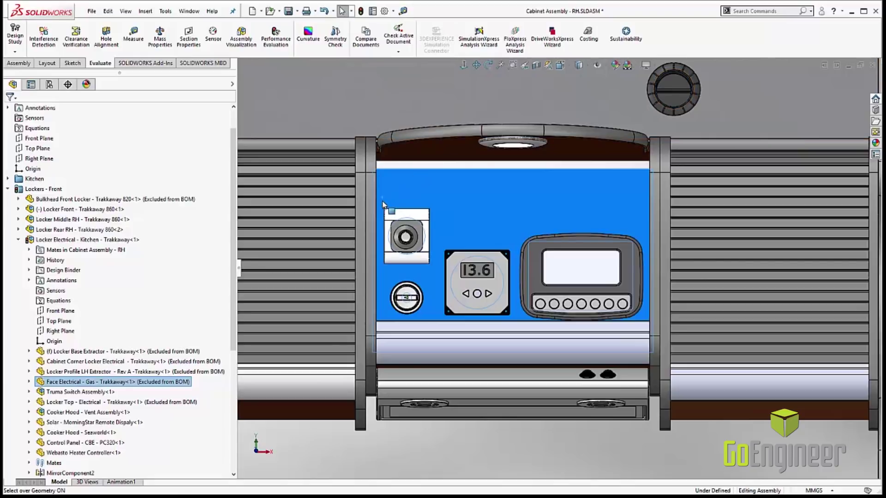
drag(382, 205, 439, 323)
drag(512, 218, 657, 343)
- Hide the selected Truma switch, Webasto heater controller and CBE control panel using the customized mouse gesture
scroll(567, 259, up, 2)
scroll(576, 236, up, 3)
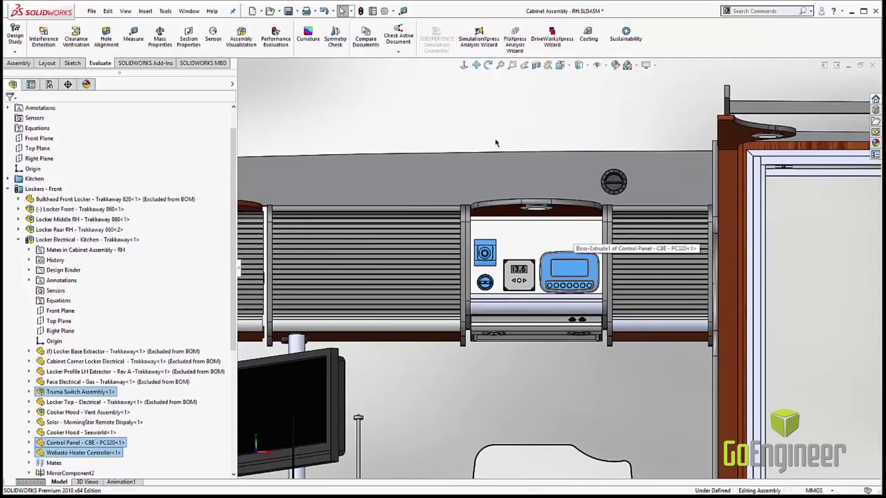
right_drag(481, 109, 483, 149)
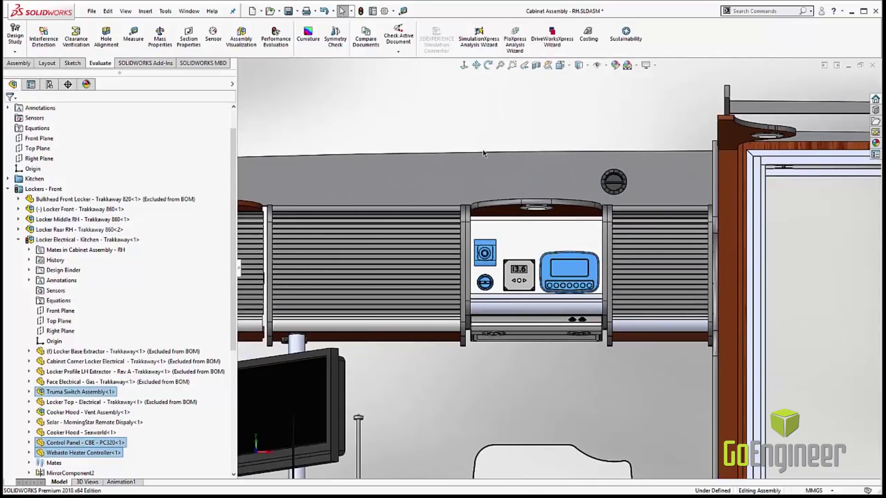
- Inspect the electrical face panel from an angle and return to the saved Start view
middle_drag(565, 261, 549, 268)
key(space)
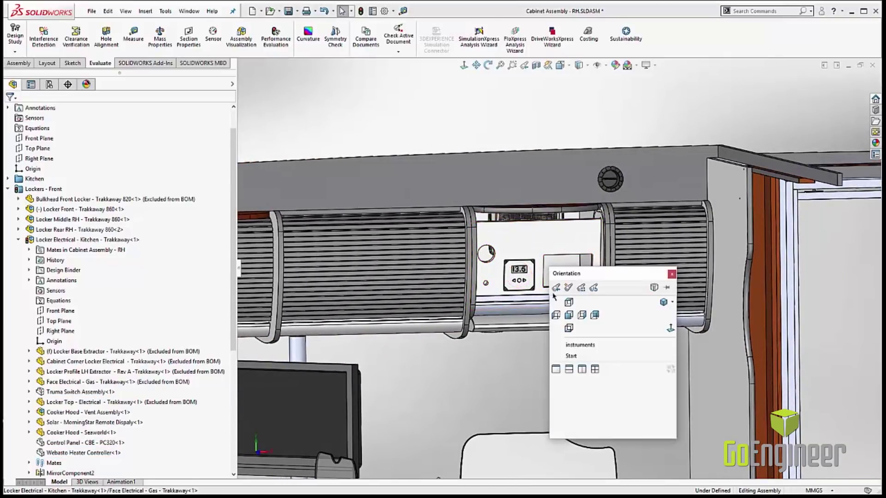
click(572, 355)
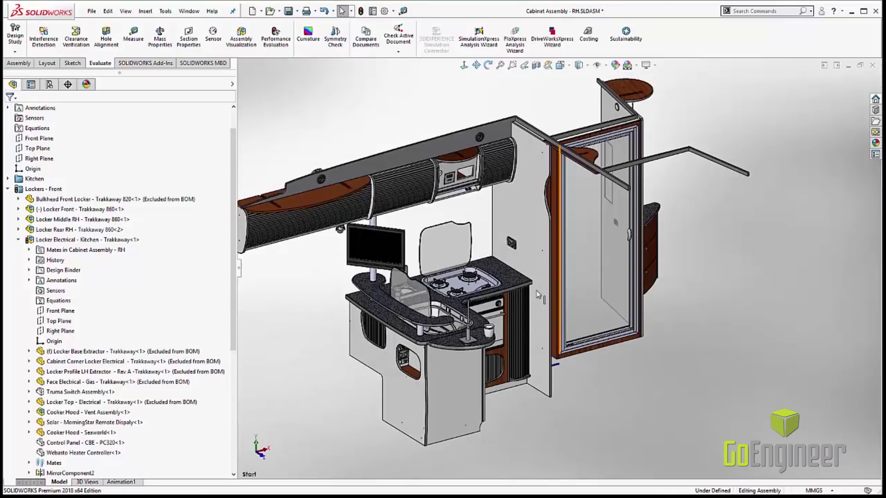